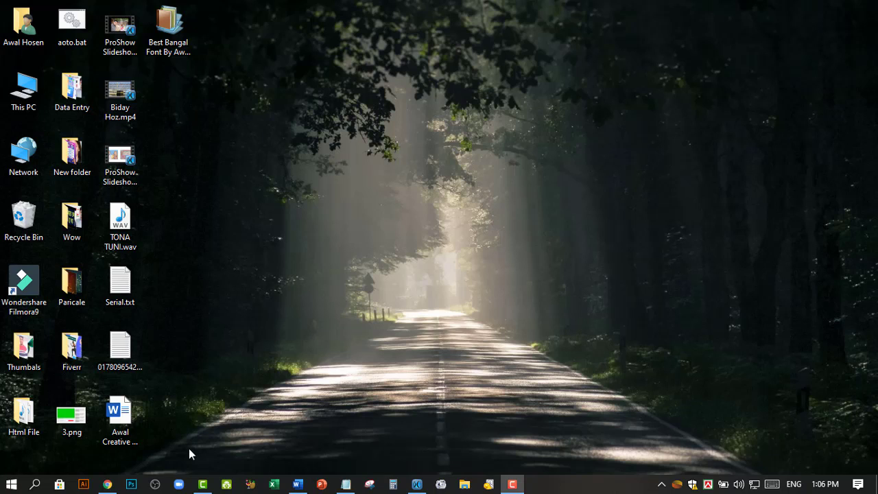
Step: Restore the Chrome window showing the AWAL CREATIVE YouTube channel's Videos page
left_click(107, 484)
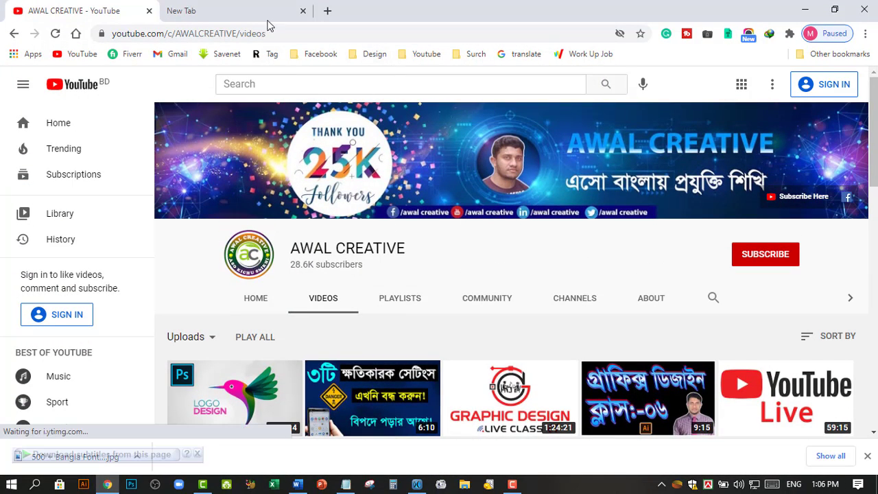
Step: Load the pasted Google Drive link in the empty new tab
left_click(237, 8)
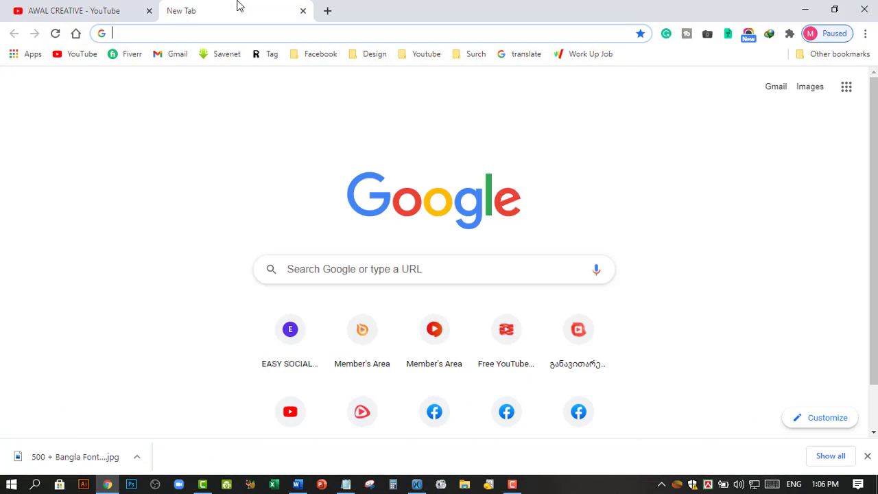
left_click(203, 29)
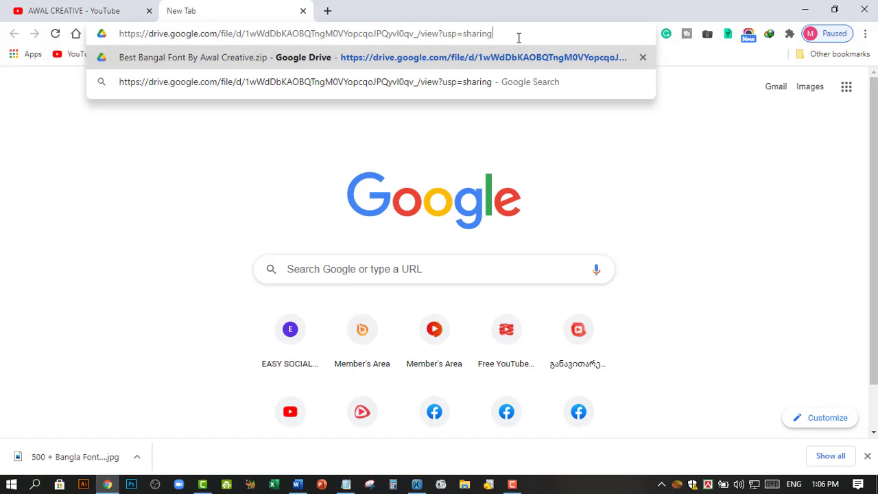
key("Return")
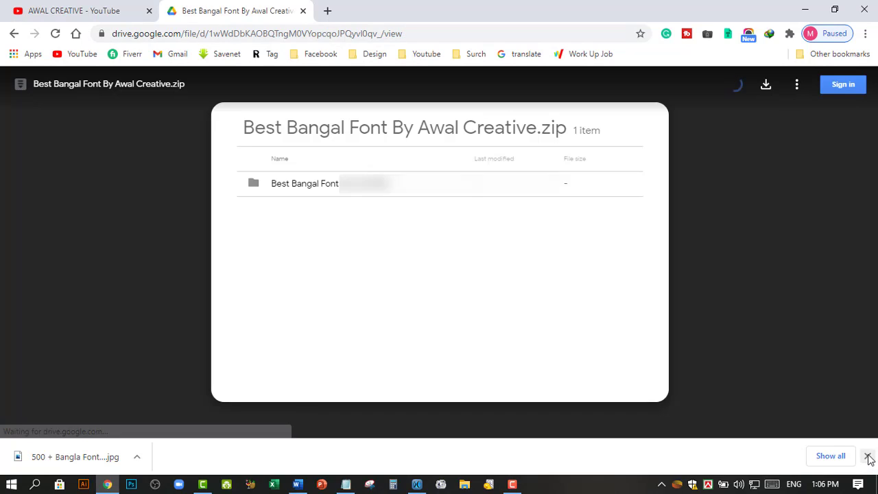
Step: Download Best Bangal Font By Awal Creative.zip (54M) despite the too-large-to-scan warning
left_click(868, 455)
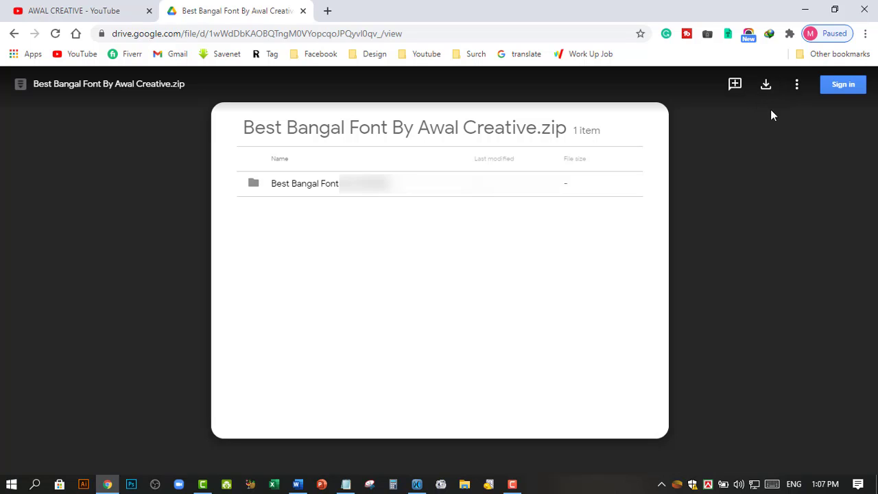
left_click(766, 86)
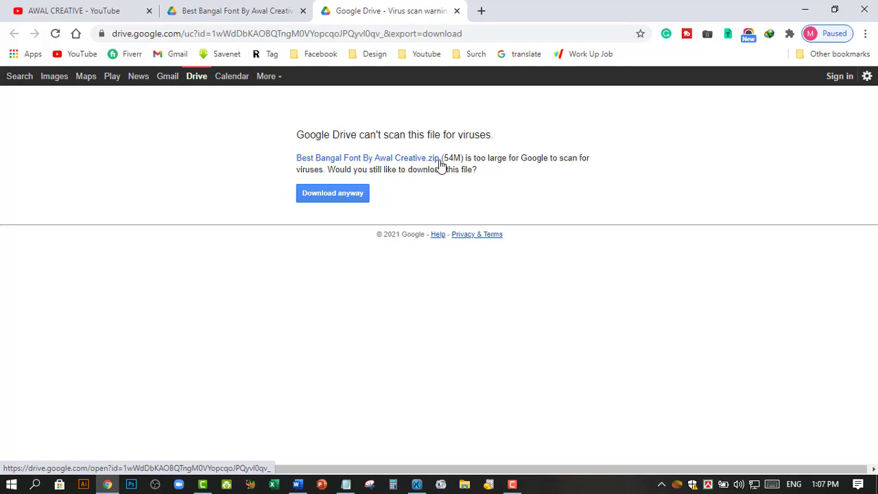
left_click_drag(444, 157, 466, 157)
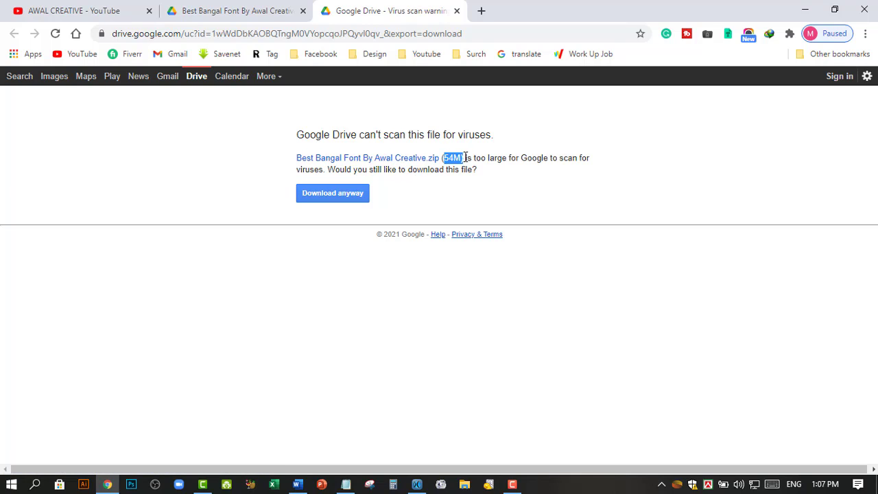
left_click(340, 195)
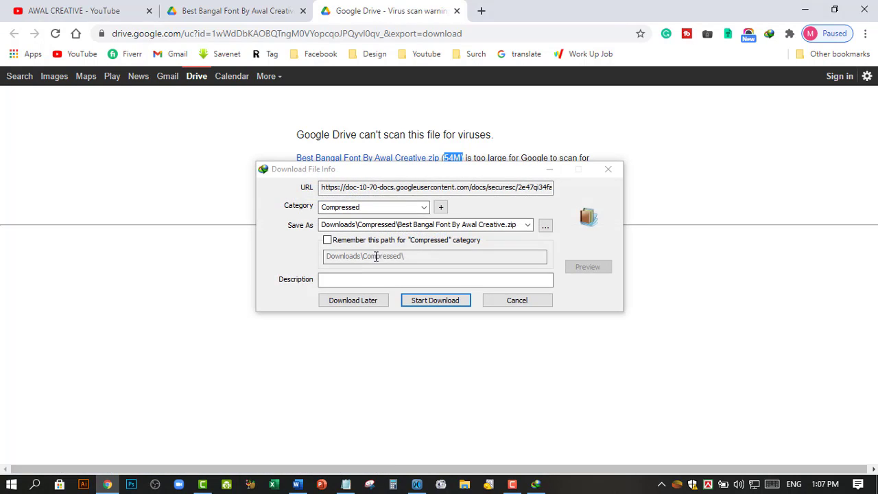
Step: Download the 54.33 MB zip to Downloads\Compressed in IDM and close the completion notice
left_click_drag(433, 195, 388, 249)
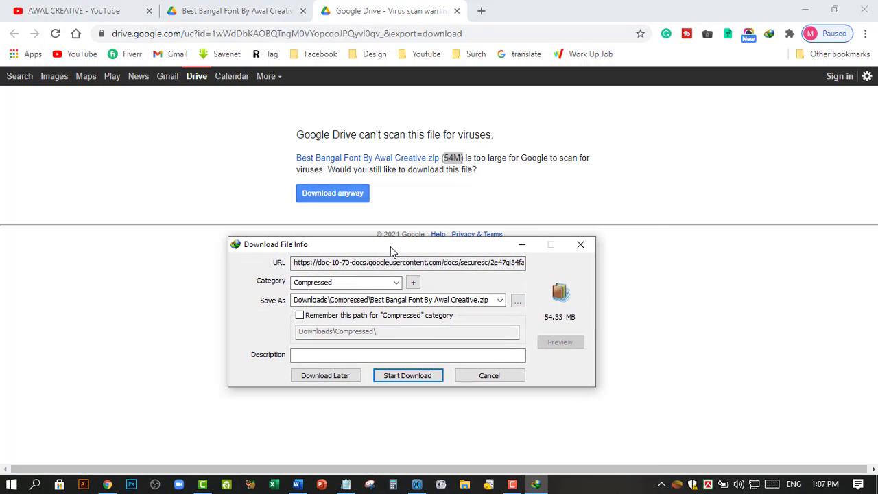
left_click(405, 377)
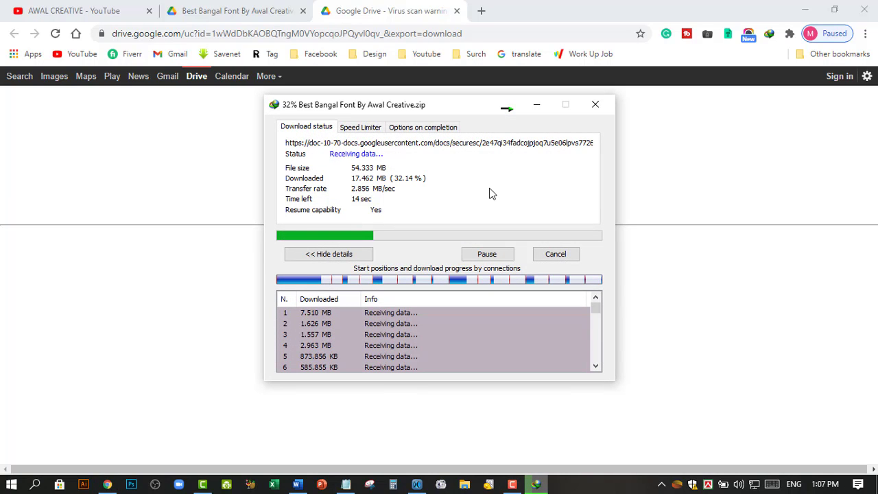
left_click_drag(435, 109, 451, 182)
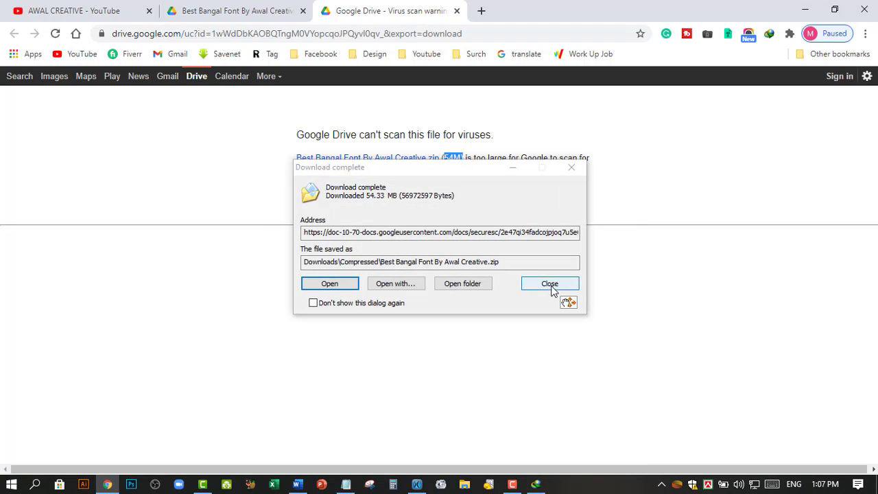
left_click(552, 285)
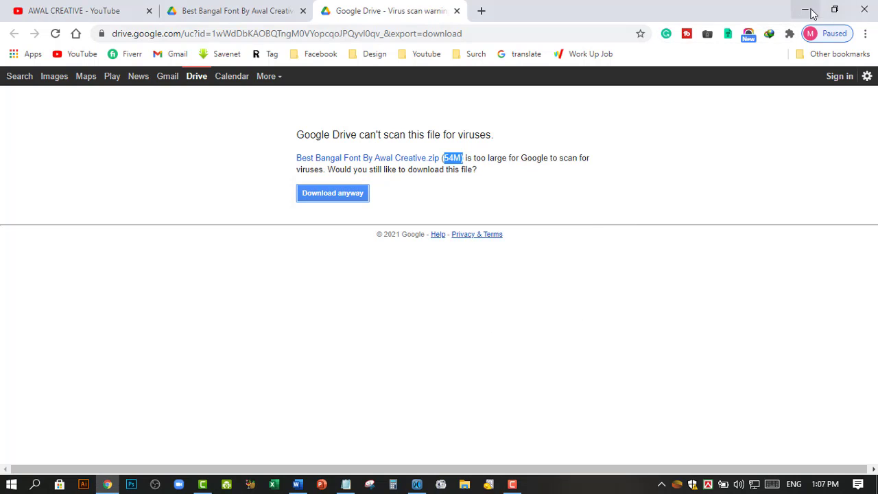
Step: Extract Best Bangal Font By Awal Creative.zip onto the desktop with Extract Here
left_click(807, 10)
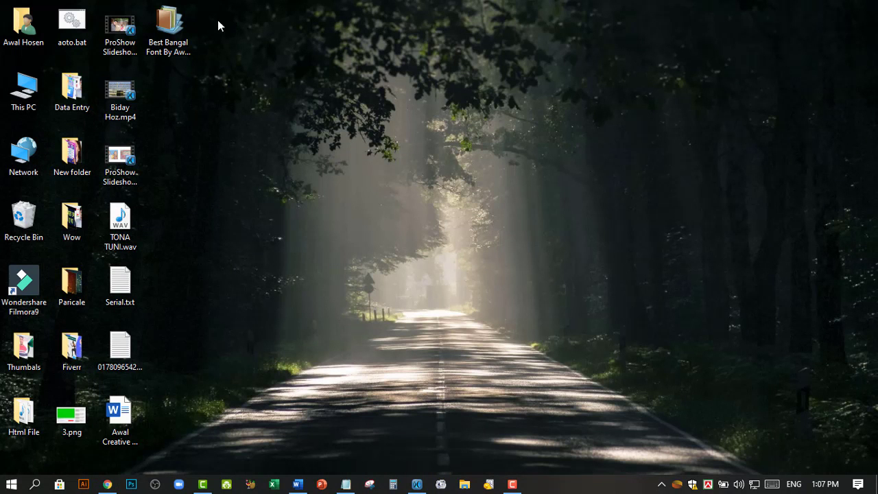
left_click_drag(168, 27, 194, 29)
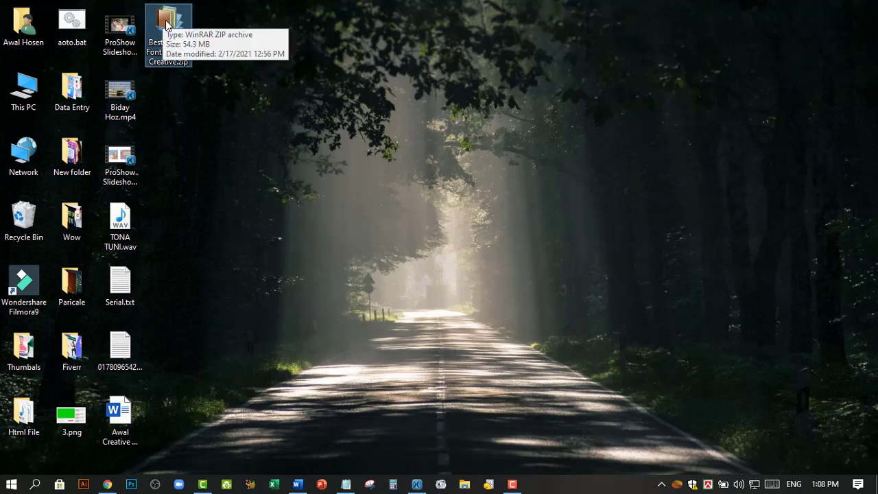
right_click(167, 25)
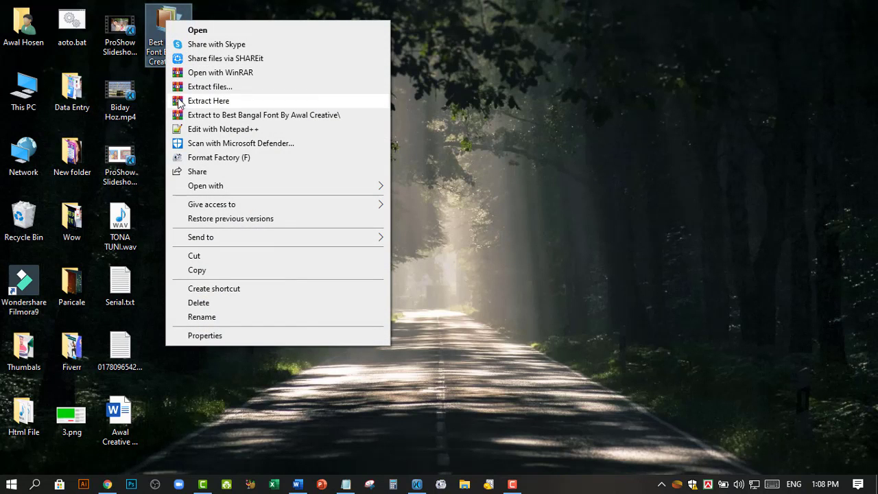
left_click(497, 84)
left_click_drag(182, 51, 175, 23)
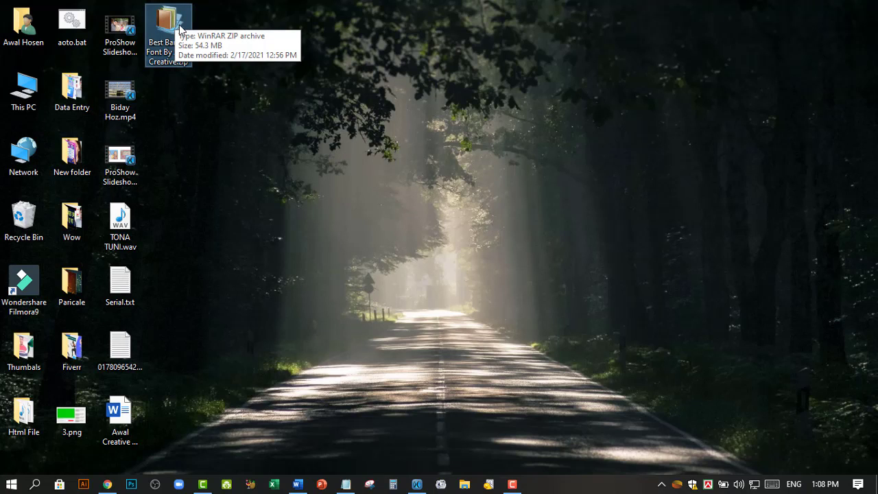
mouse_move(169, 19)
left_mouse_down()
mouse_move(185, 50)
mouse_move(171, 29)
left_mouse_up()
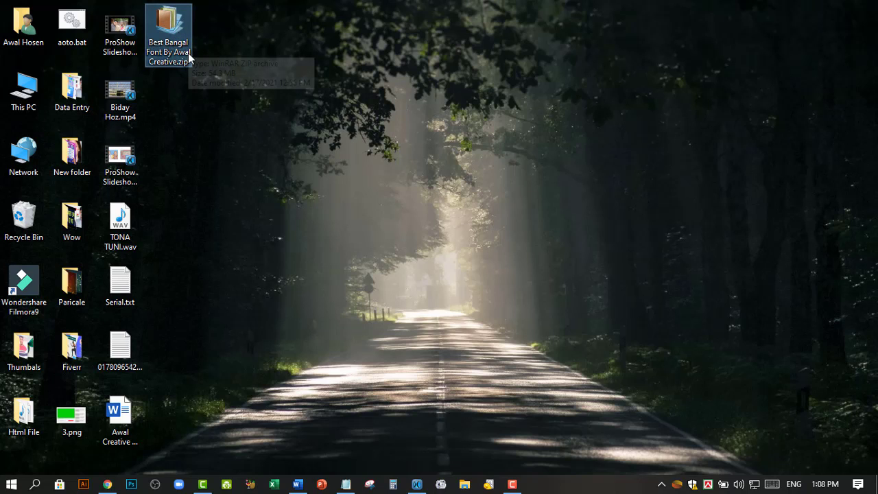
right_click(166, 21)
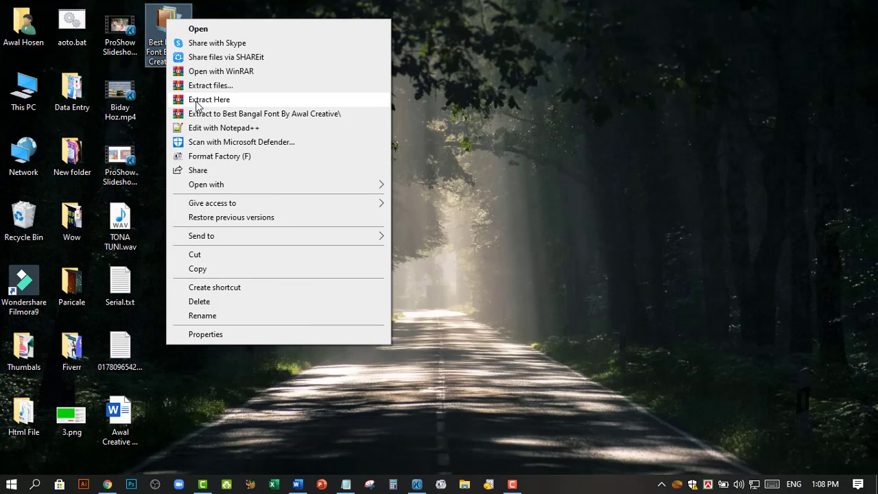
left_click(249, 101)
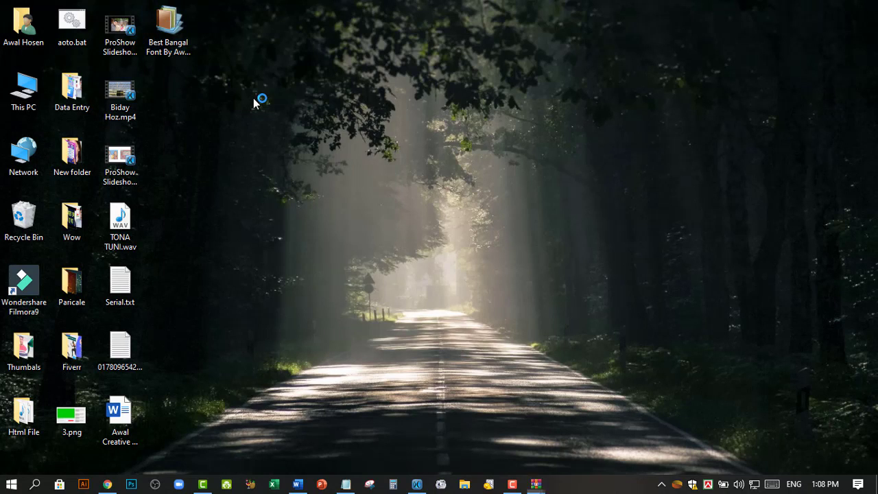
mouse_move(436, 131)
left_mouse_down()
mouse_move(449, 129)
mouse_move(440, 134)
left_mouse_up()
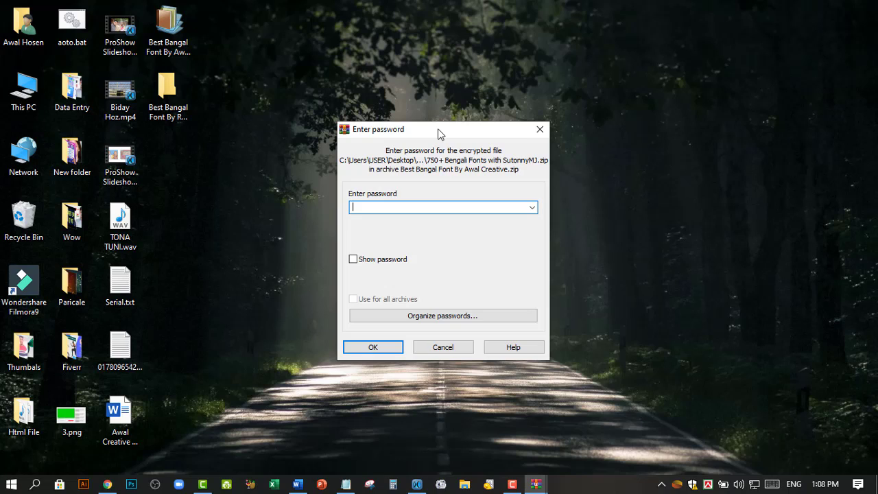
Step: Enter the archive password with Show password ticked and confirm the extraction
left_click(353, 260)
type("awalcreative")
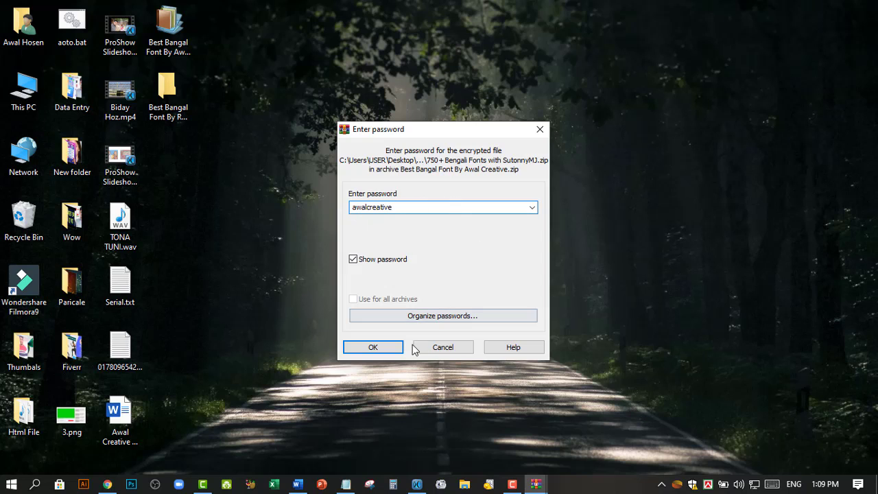
left_click(373, 348)
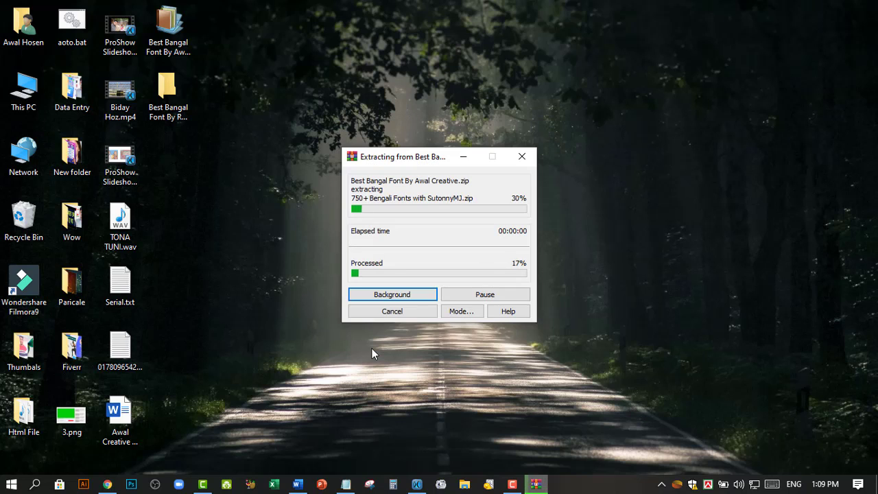
Step: Open the Best Bangal Font By RI ROBIN folder full-screen and launch Bangla Fonts.exe
left_click(173, 98)
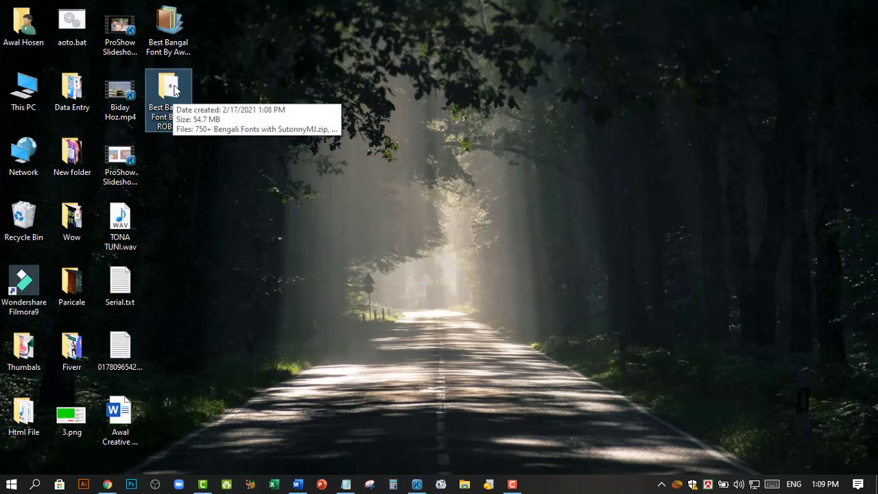
double_click(174, 89)
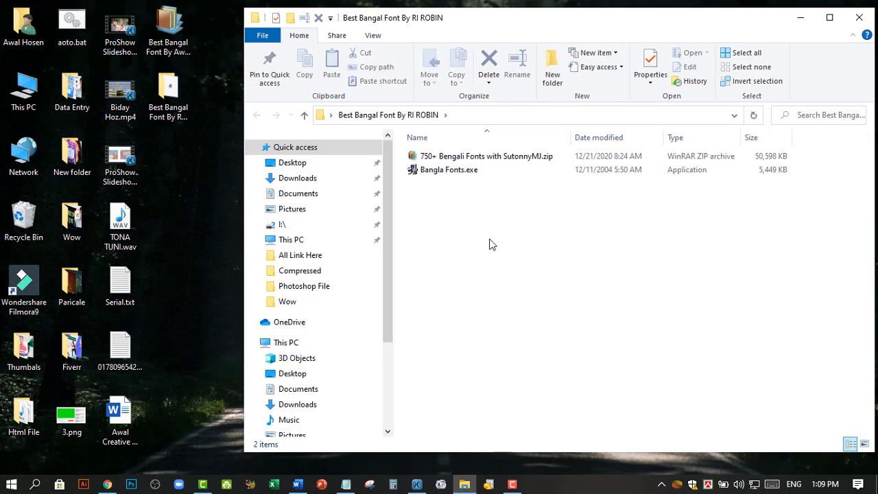
left_click(456, 171)
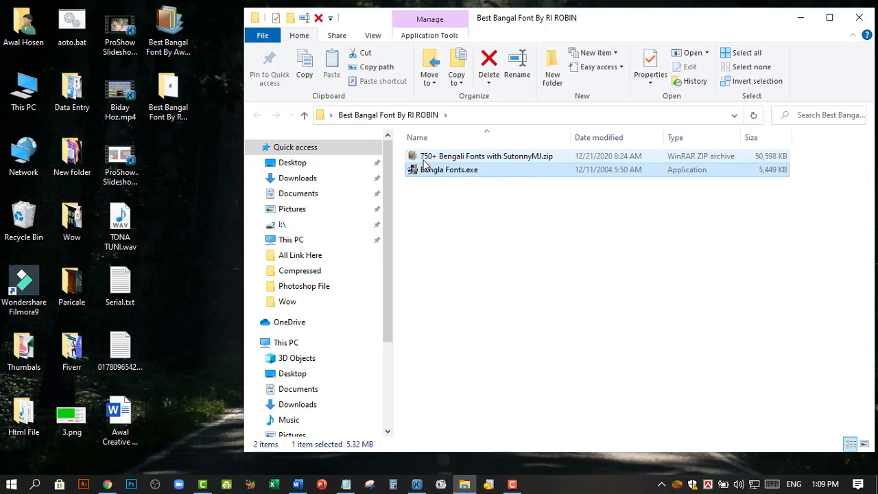
left_click(568, 157)
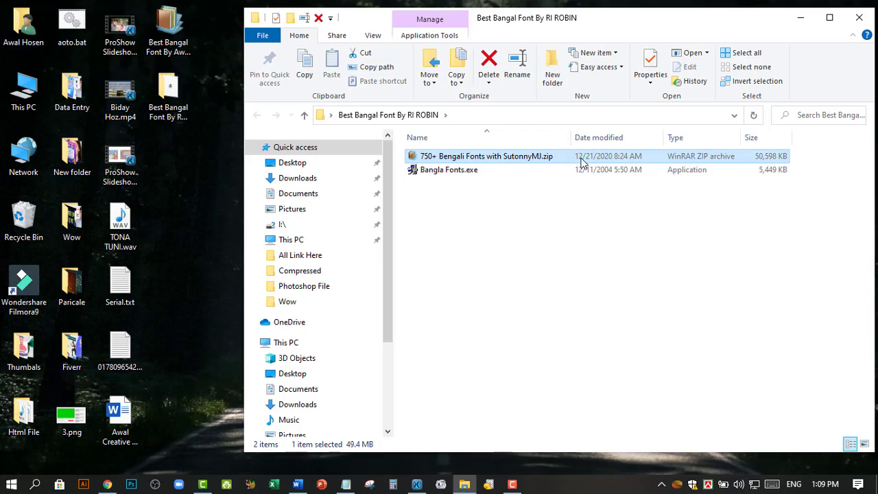
left_click(440, 175)
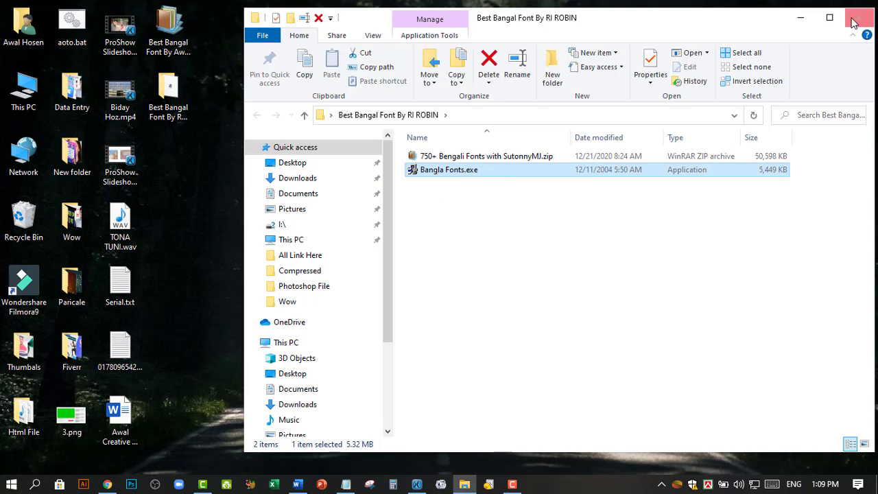
left_click(829, 18)
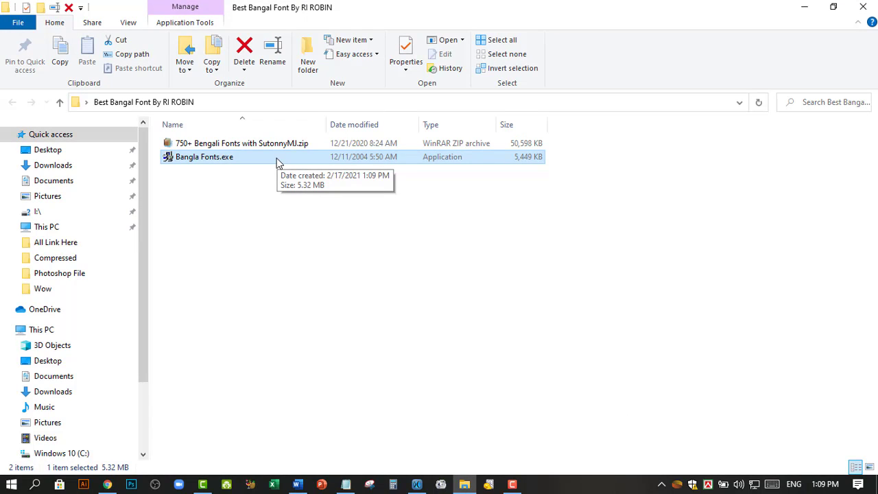
double_click(240, 159)
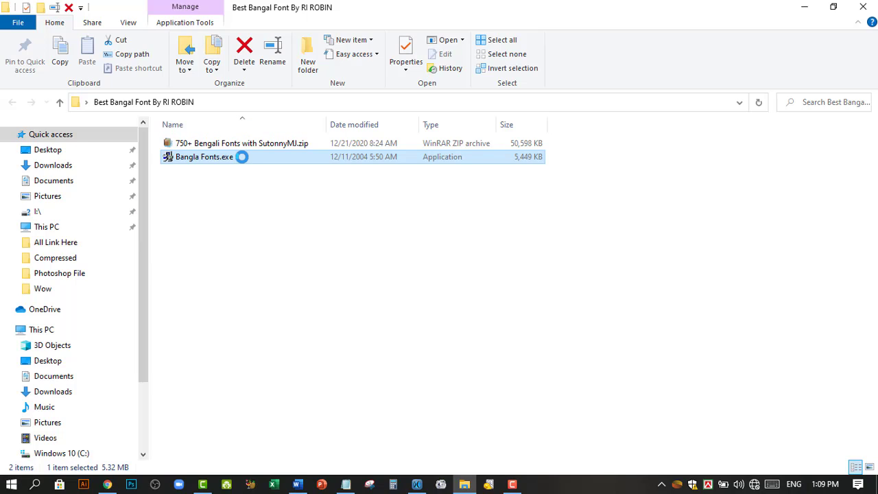
Step: Run Bangla Fonts.exe as administrator and continue through the Falgun Keyboard Interface setup
right_click(242, 157)
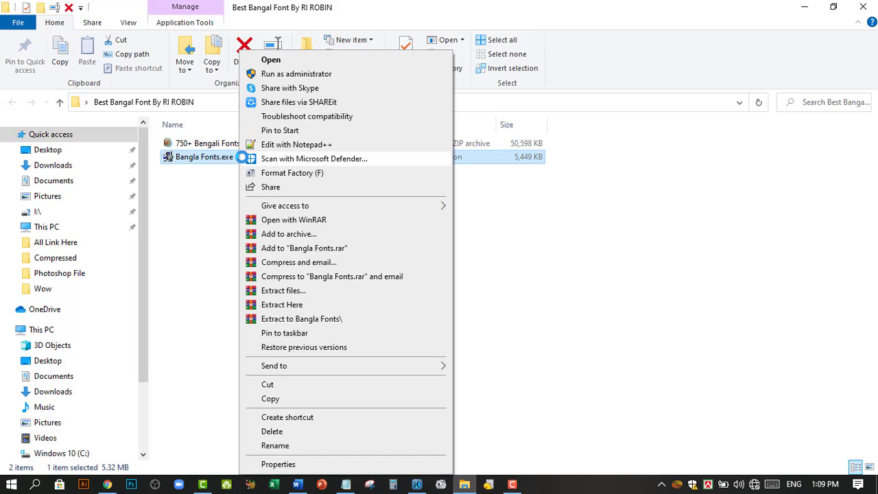
left_click(282, 74)
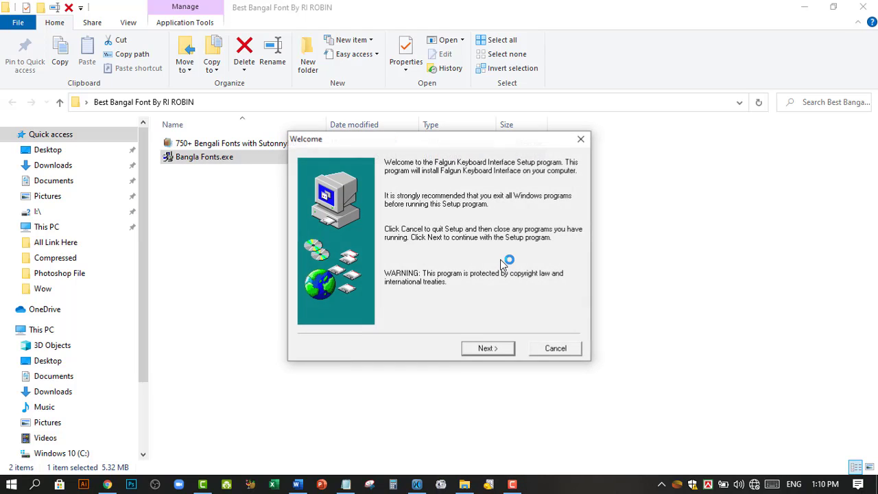
left_click(491, 349)
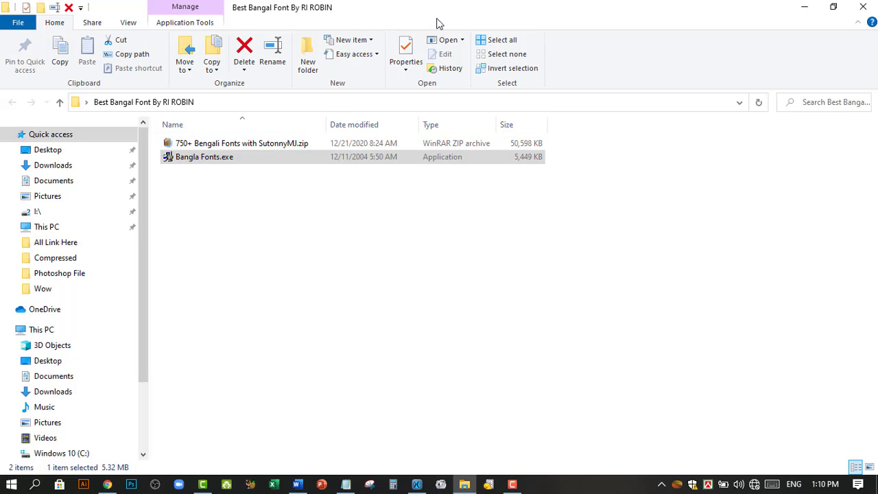
Step: Extract 750+ Bengali Fonts with SutonnyMJ.zip here and select the new folder
left_click(311, 273)
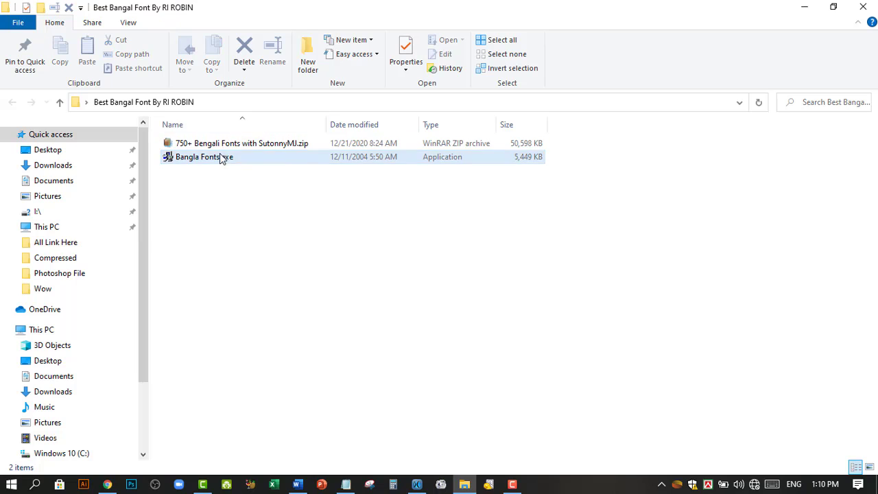
left_click(206, 143)
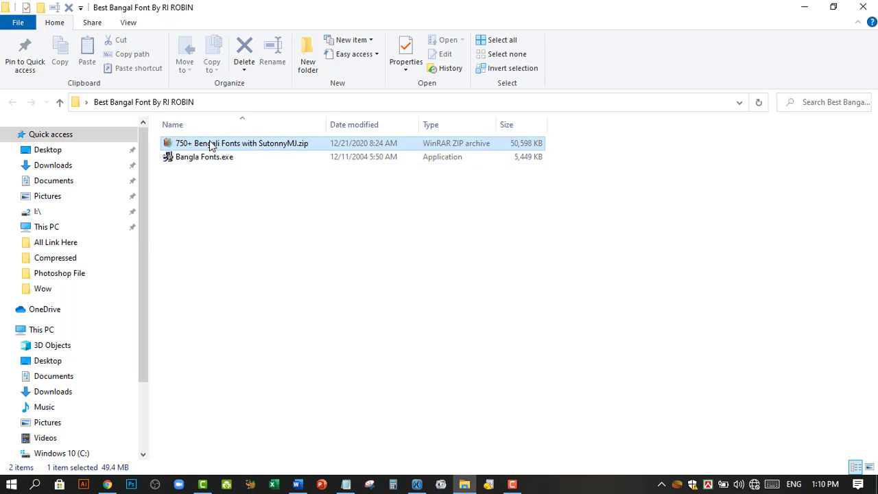
right_click(281, 145)
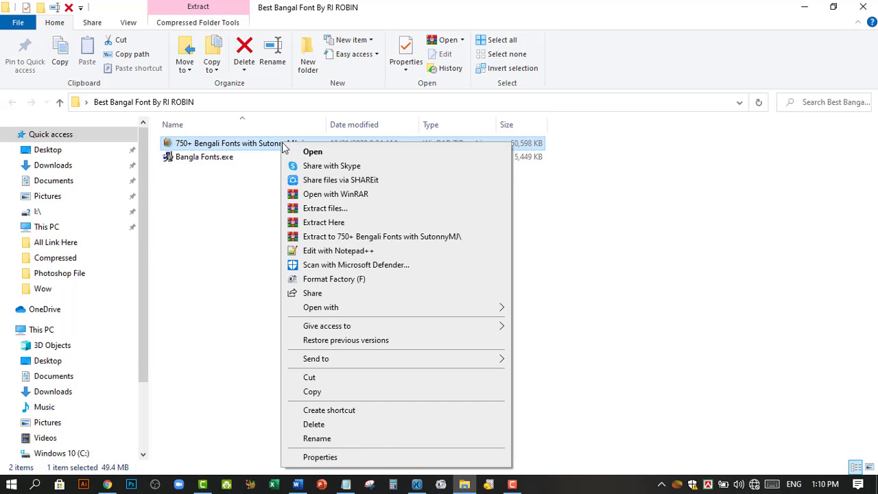
left_click(316, 223)
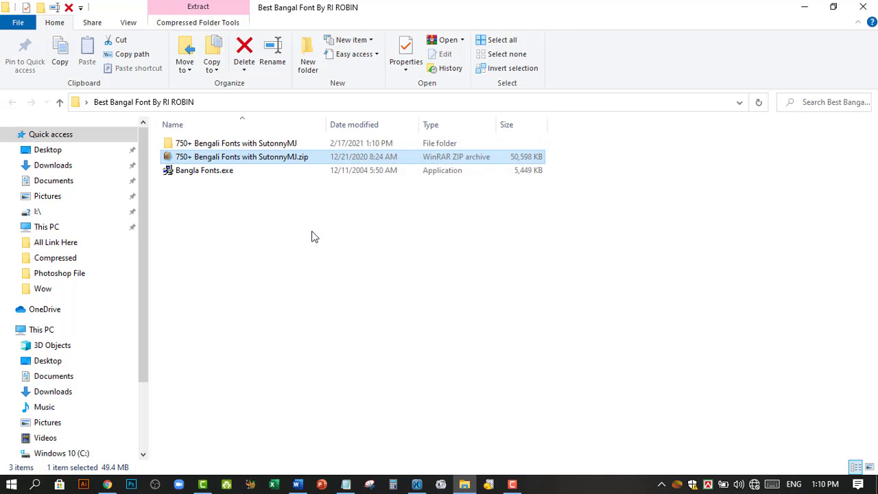
left_click(216, 144)
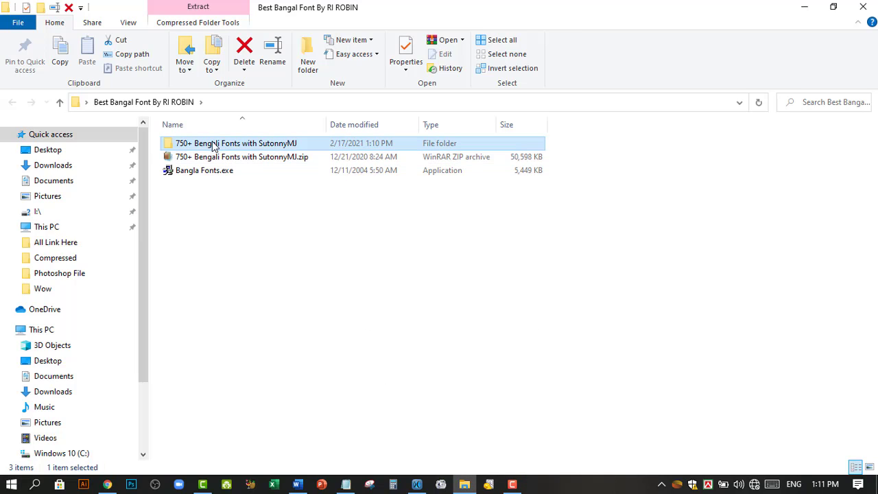
Step: Open the 750+ Bengali Fonts with SutonnyMJ folder in Medium icons view and select all 783 fonts
double_click(259, 144)
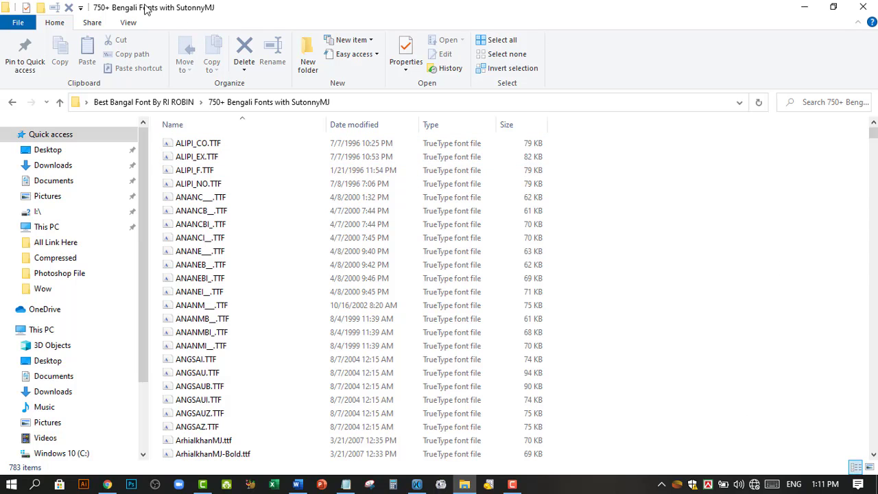
left_click(132, 25)
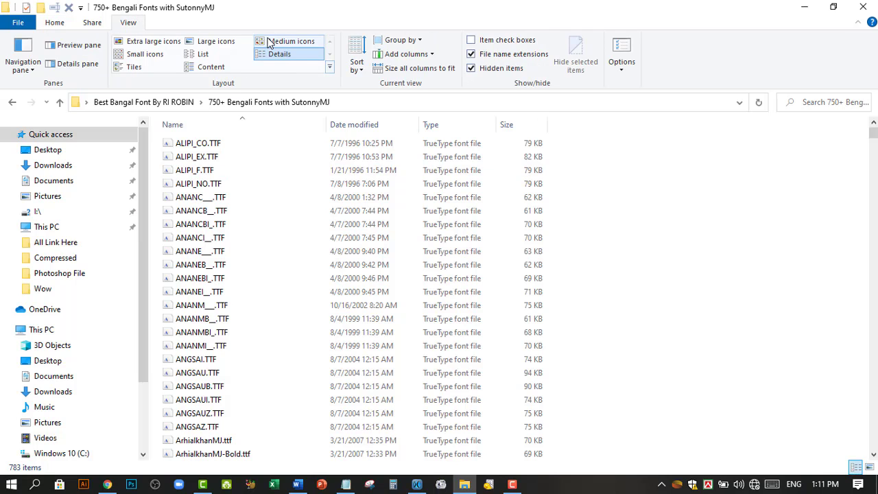
left_click(270, 42)
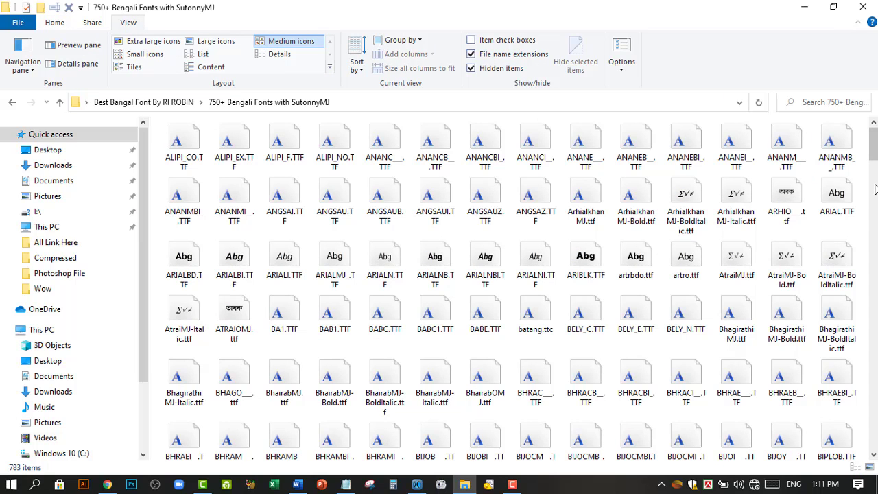
scroll(755, 126, "down", 2)
scroll(741, 138, "down", 20)
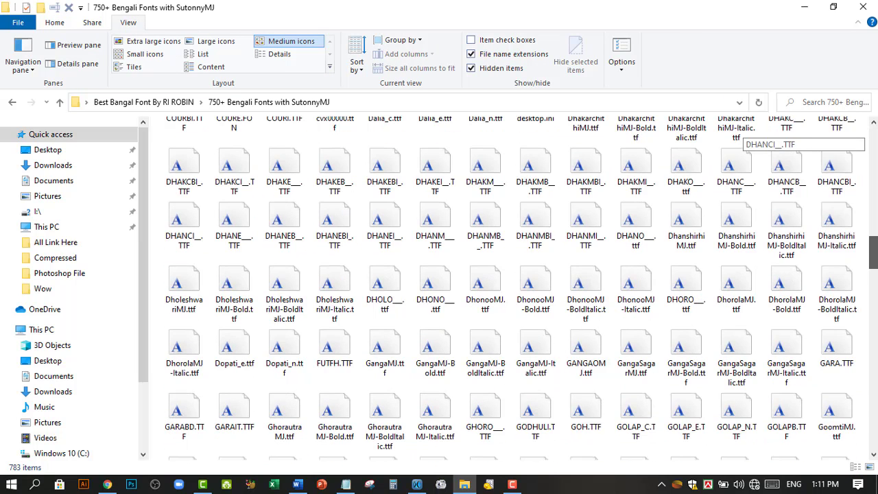
scroll(869, 309, "down", 5)
left_click_drag(871, 384, 867, 123)
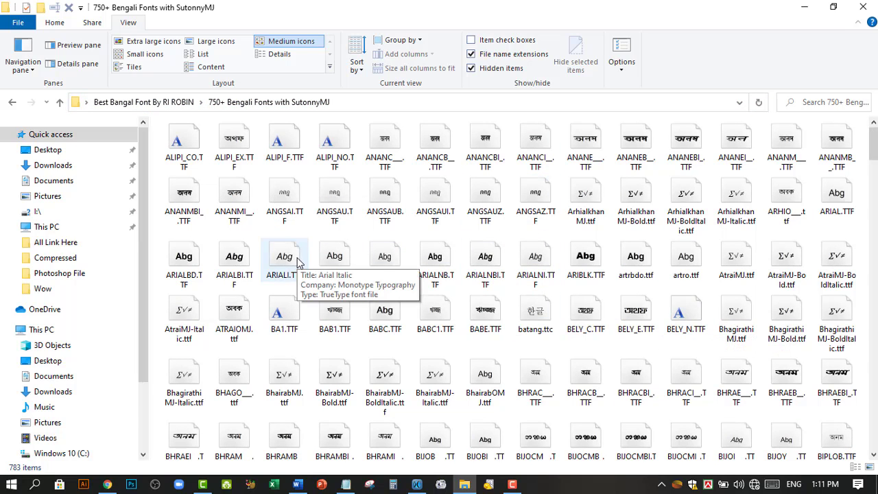
key("ctrl+a")
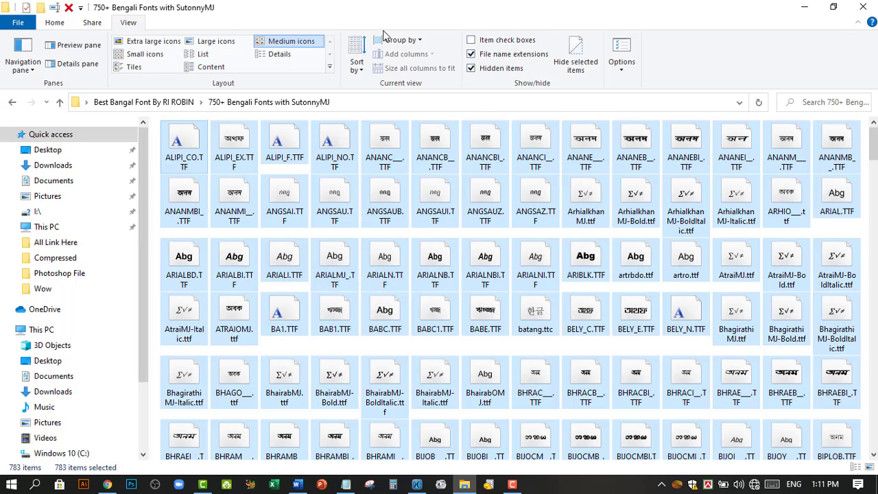
left_click(62, 24)
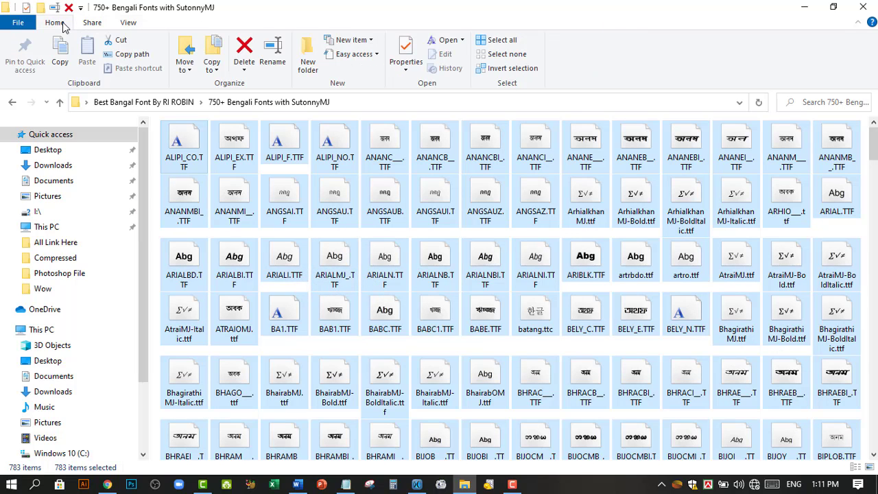
left_click(506, 43)
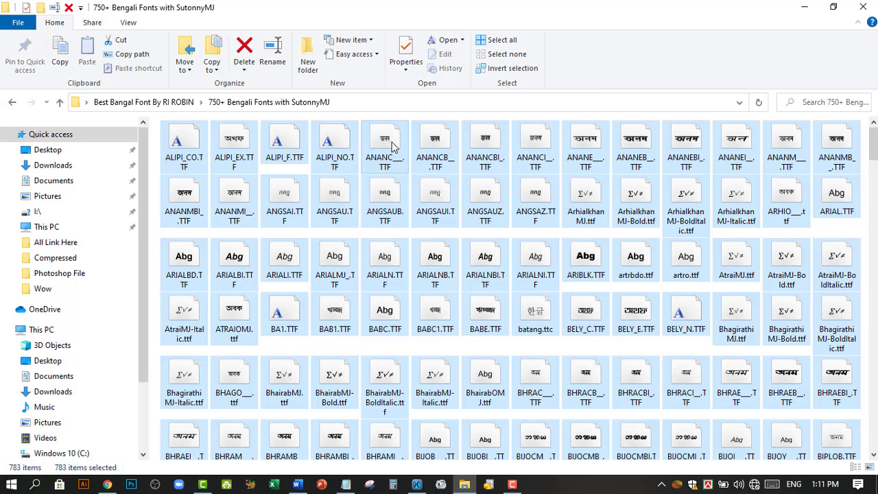
right_click(393, 146)
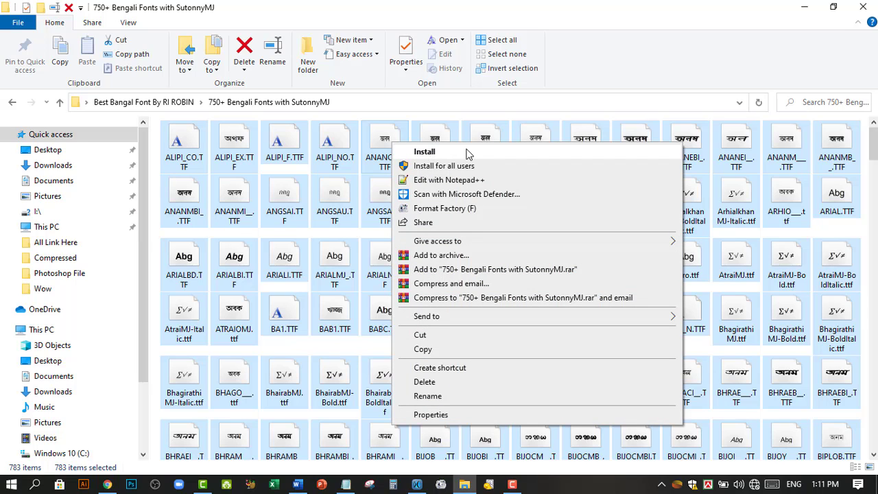
left_click(621, 6)
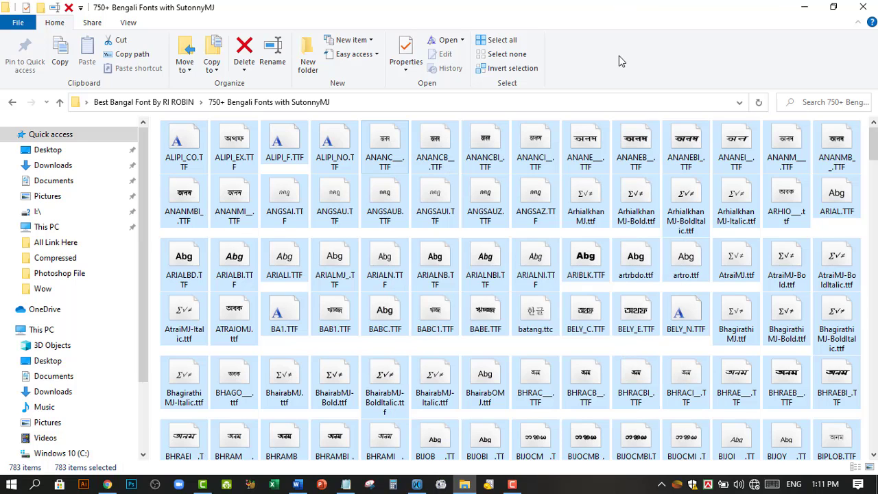
left_click(590, 236)
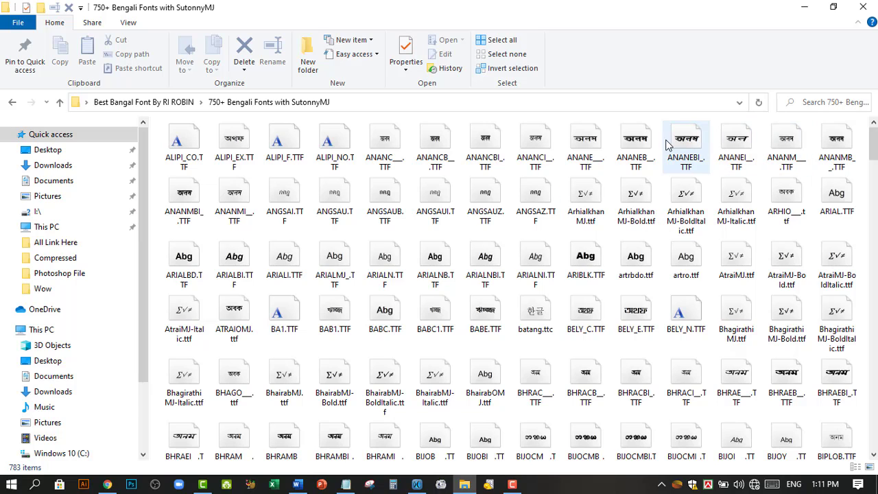
Step: Install the ANANEB_.TTF font, then return to the Best Bangal Font By RI ROBIN folder
left_click(641, 146)
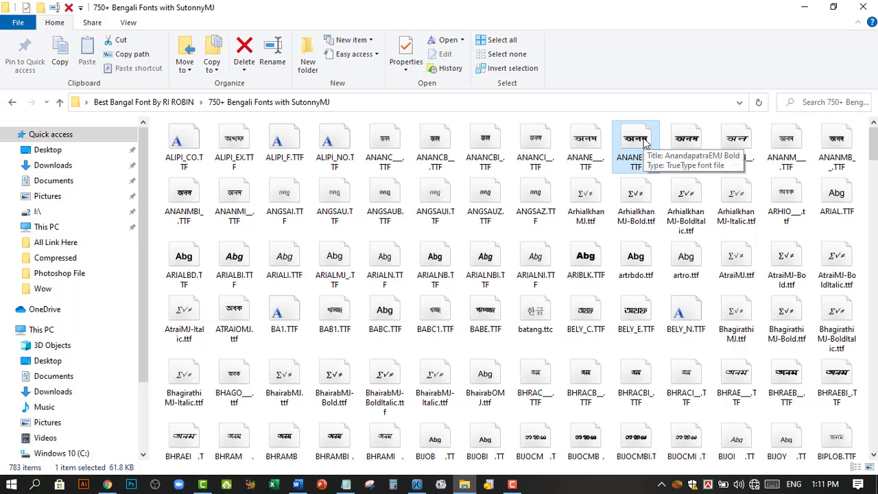
right_click(644, 140)
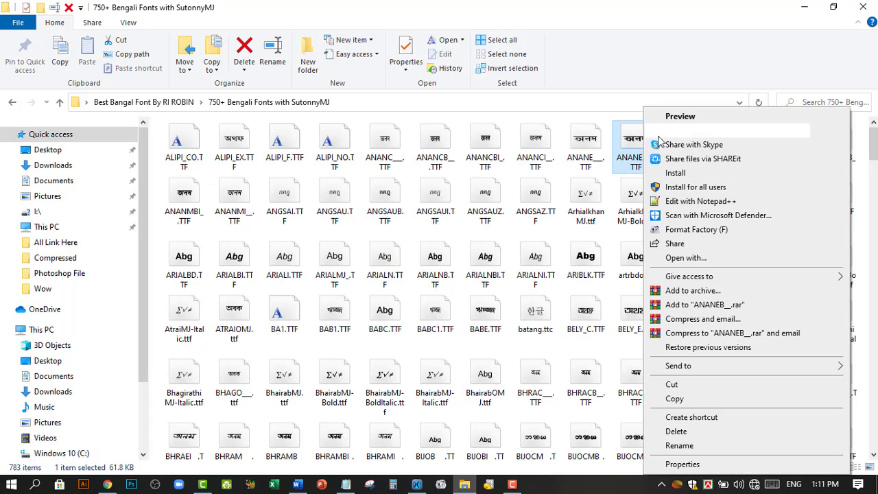
left_click(676, 173)
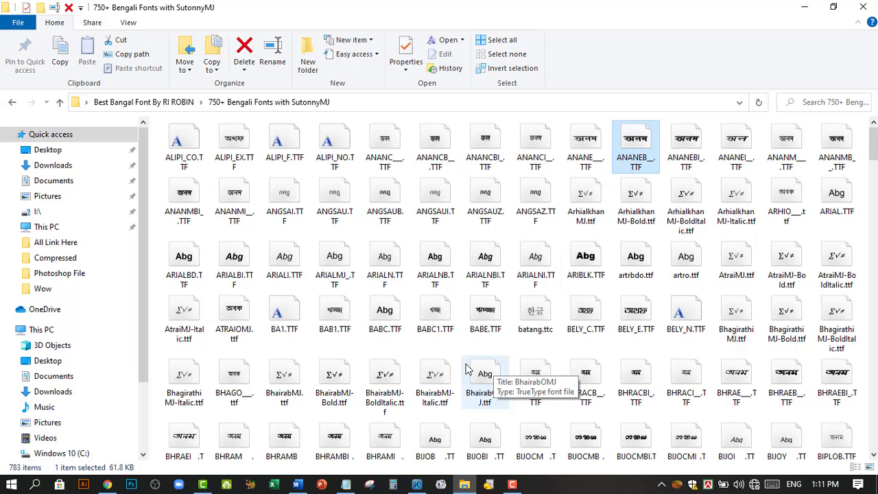
mouse_move(873, 141)
left_mouse_down()
mouse_move(873, 167)
mouse_move(873, 143)
left_mouse_up()
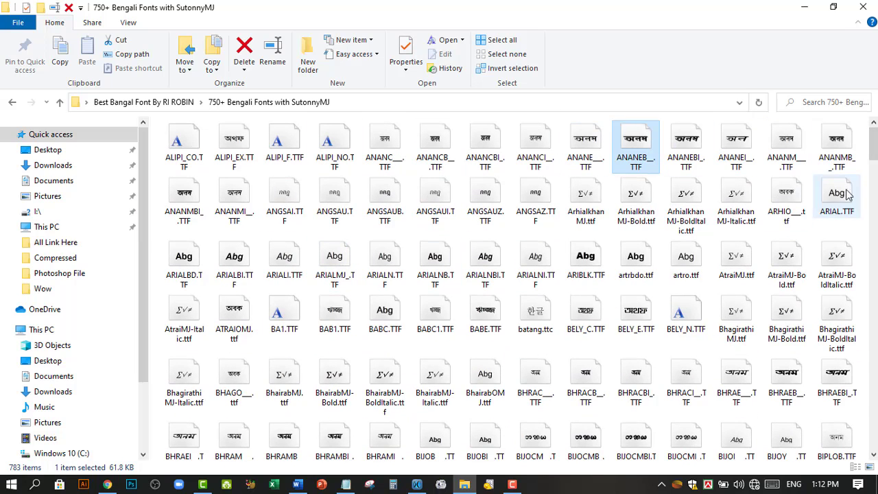
left_click(60, 103)
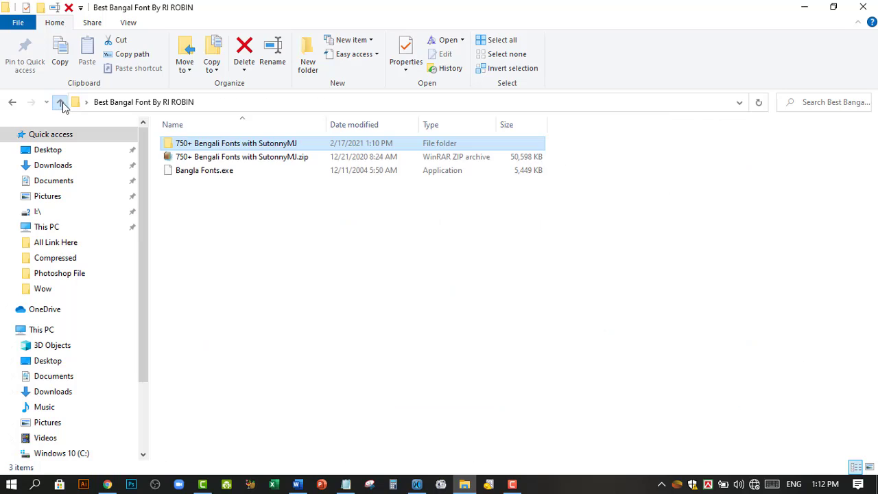
Step: Review the 783 fonts in the 750+ Bengali Fonts with SutonnyMJ folder, then close File Explorer
left_click(194, 175)
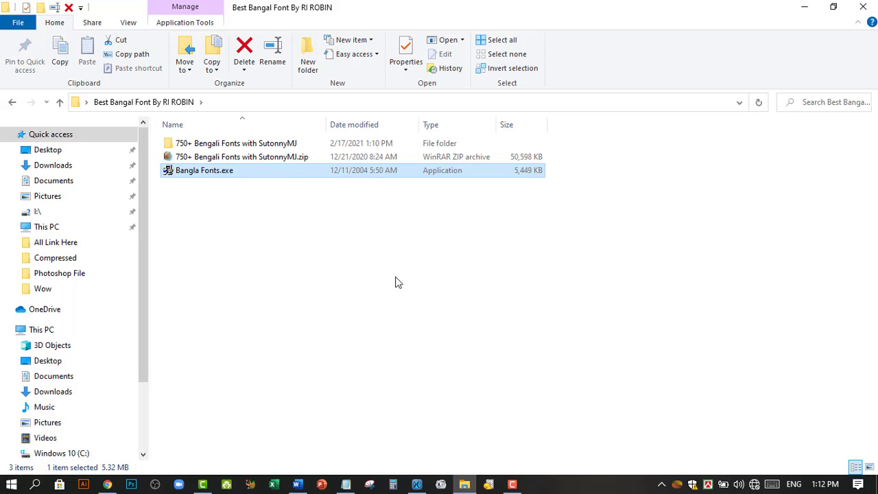
double_click(221, 144)
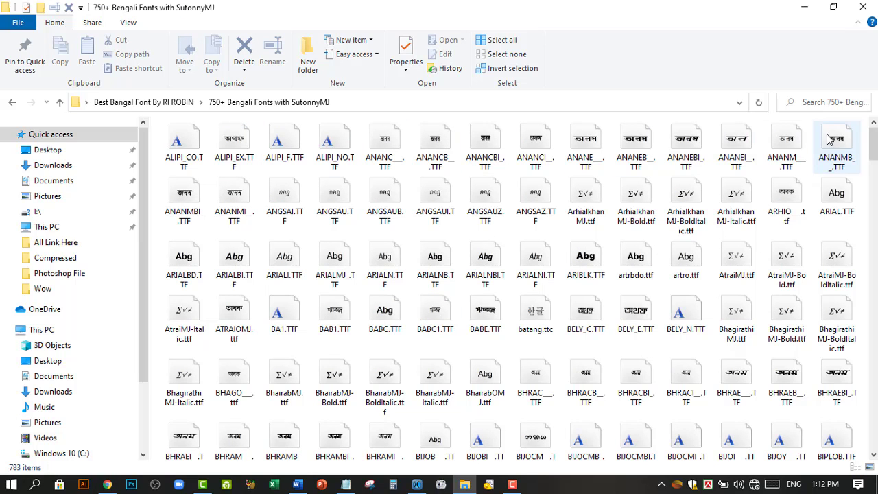
scroll(738, 134, "down", 15)
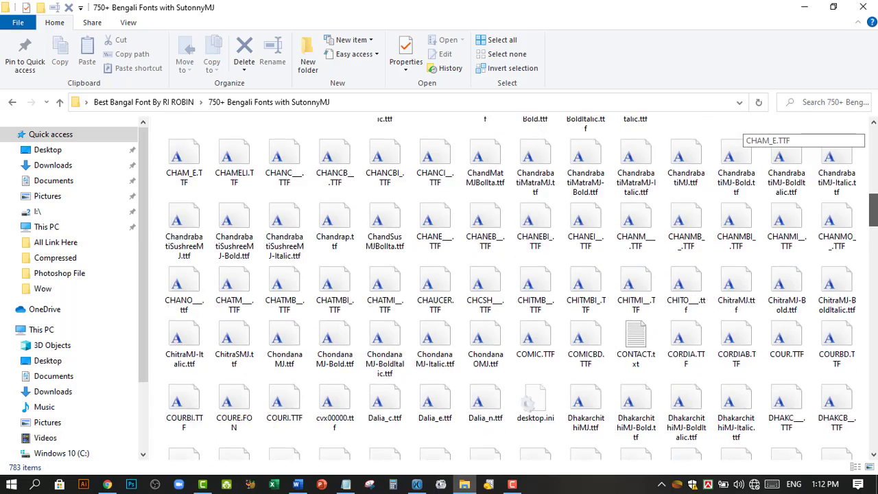
scroll(738, 134, "up", 15)
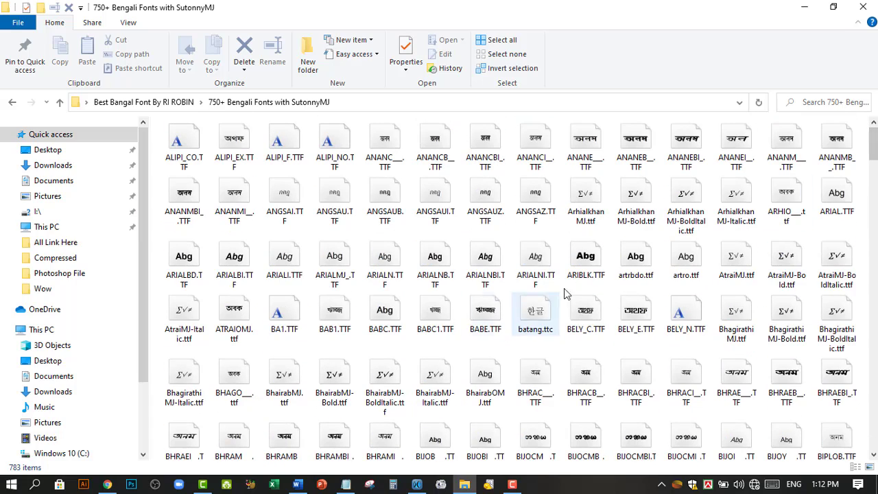
left_click(859, 6)
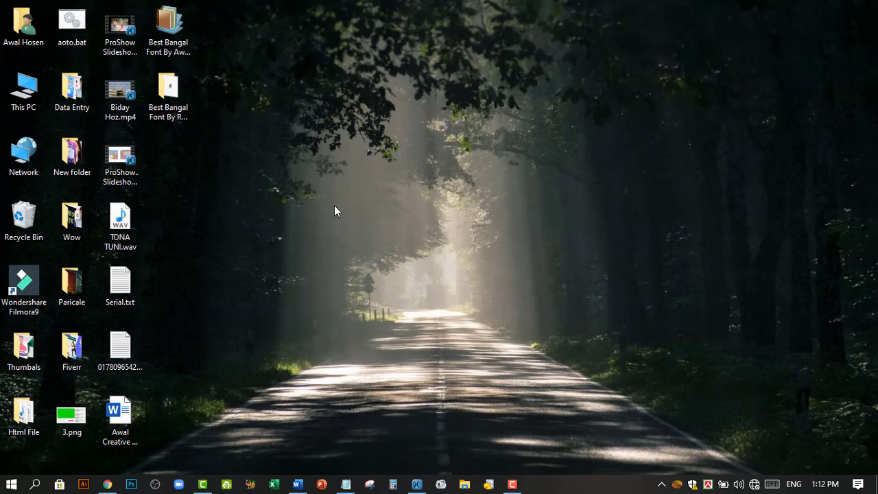